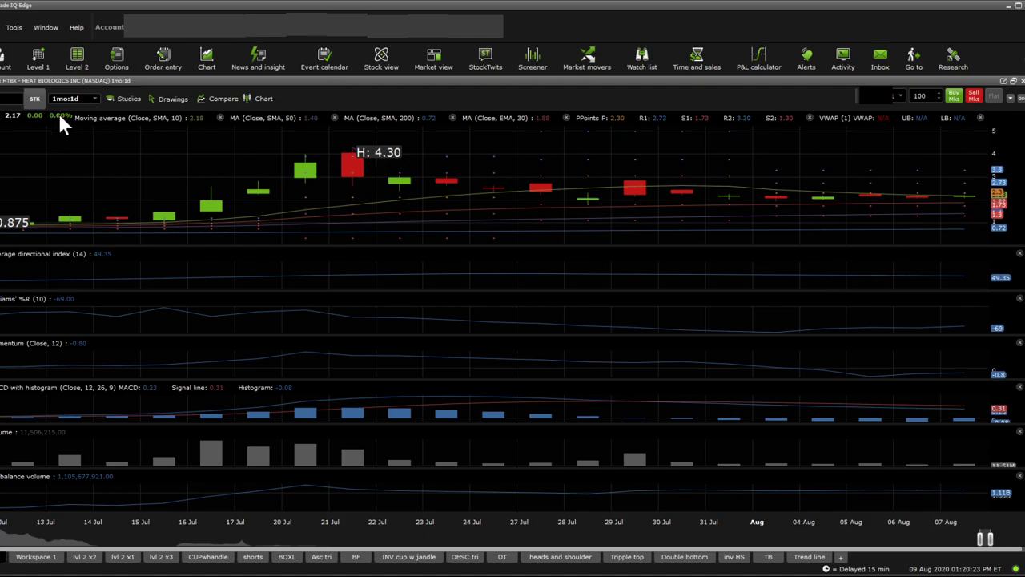
# Review the HTBX daily chart in the BOXL workspace from mid-July to 7 August, and open the Asc tri workspace.
pyautogui.scroll(1, 124, 222)
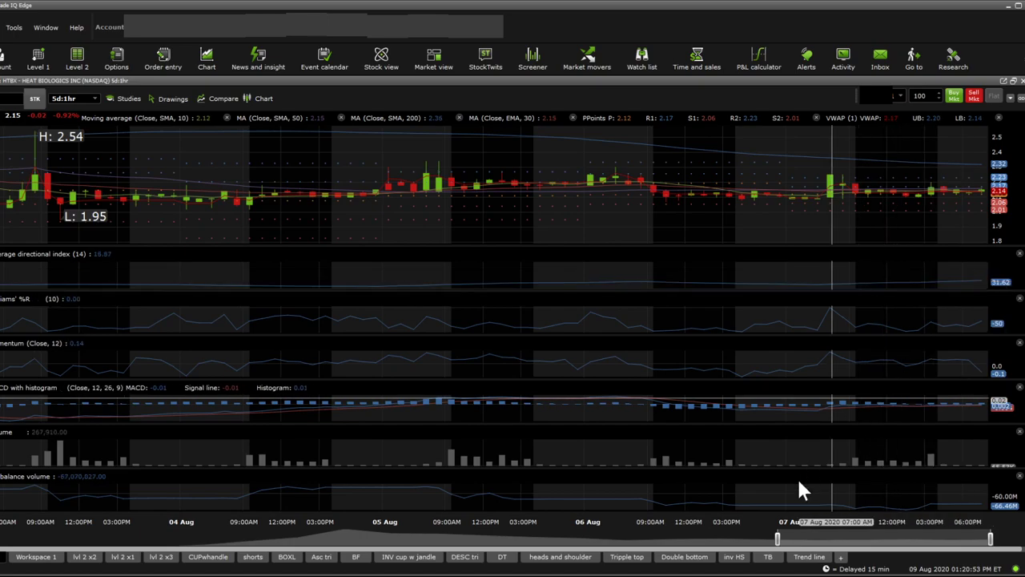
pyautogui.click(301, 559)
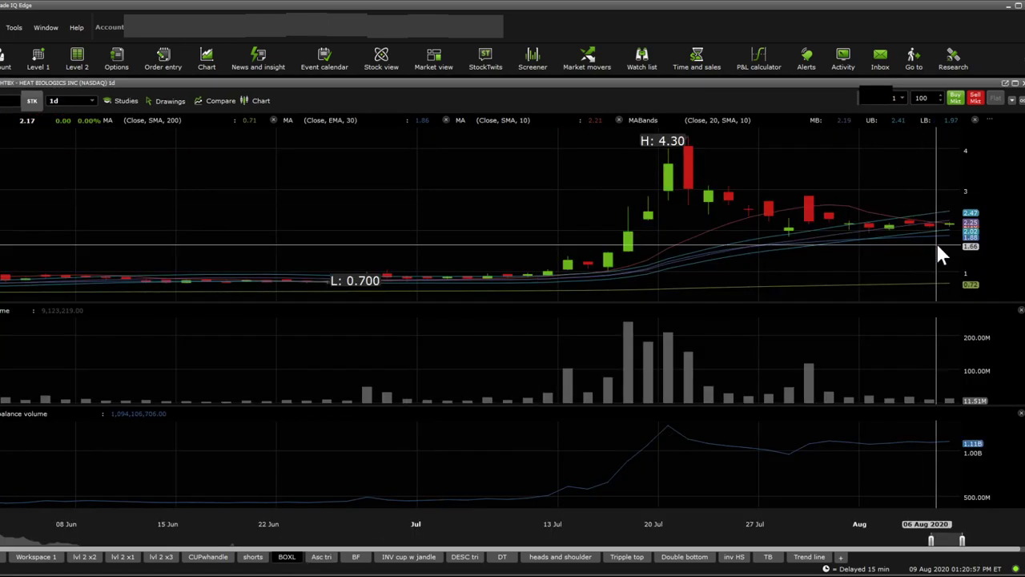
pyautogui.moveTo(931, 540); pyautogui.dragTo(958, 538)
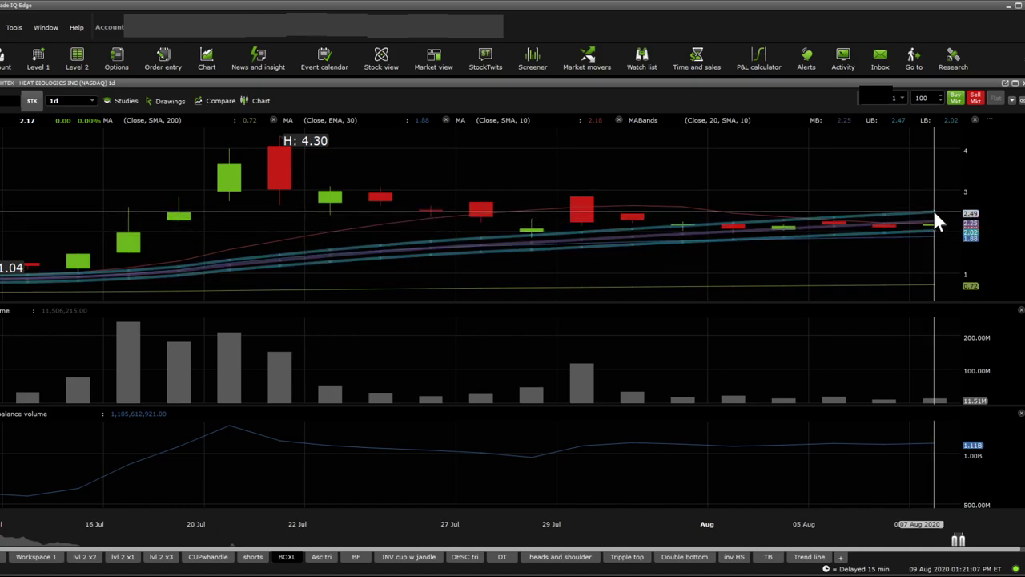
pyautogui.click(321, 557)
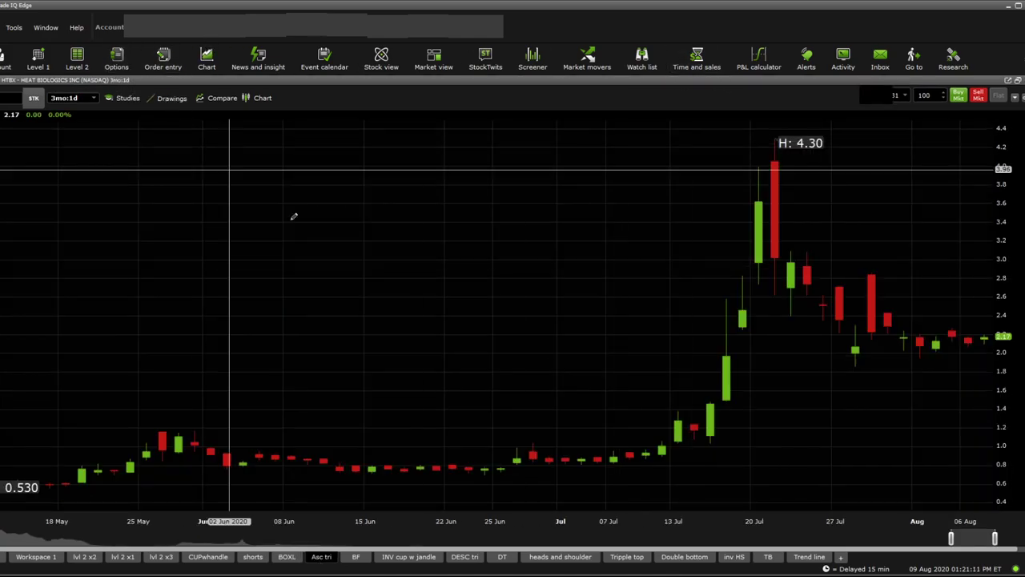
# Draw a rising trend line beneath the candles from about 10 July to 7 August, and delete it.
pyautogui.moveTo(661, 457)
pyautogui.mouseDown()
pyautogui.moveTo(818, 419)
pyautogui.moveTo(1008, 355)
pyautogui.moveTo(998, 352)
pyautogui.mouseUp()
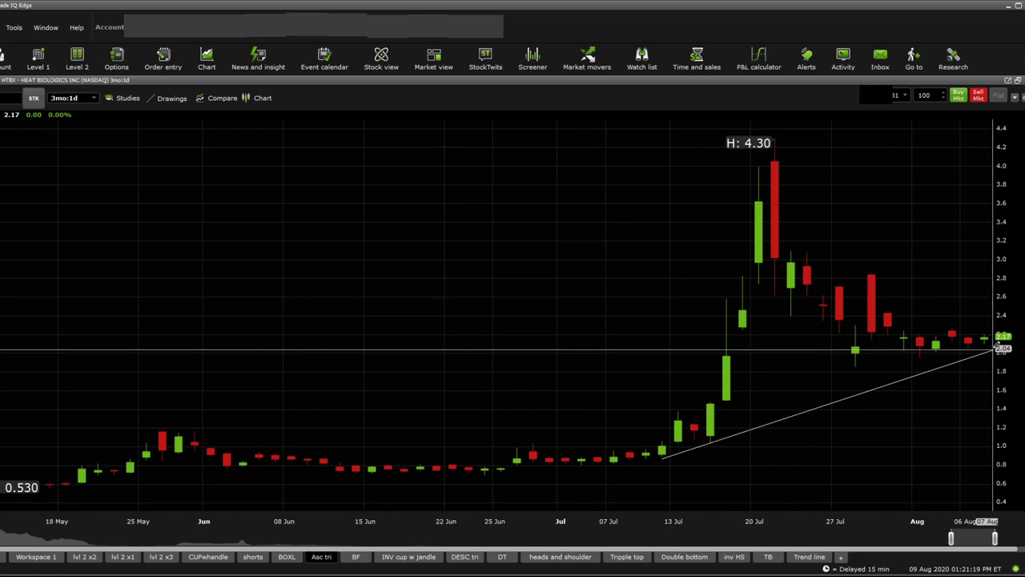
pyautogui.click(853, 395)
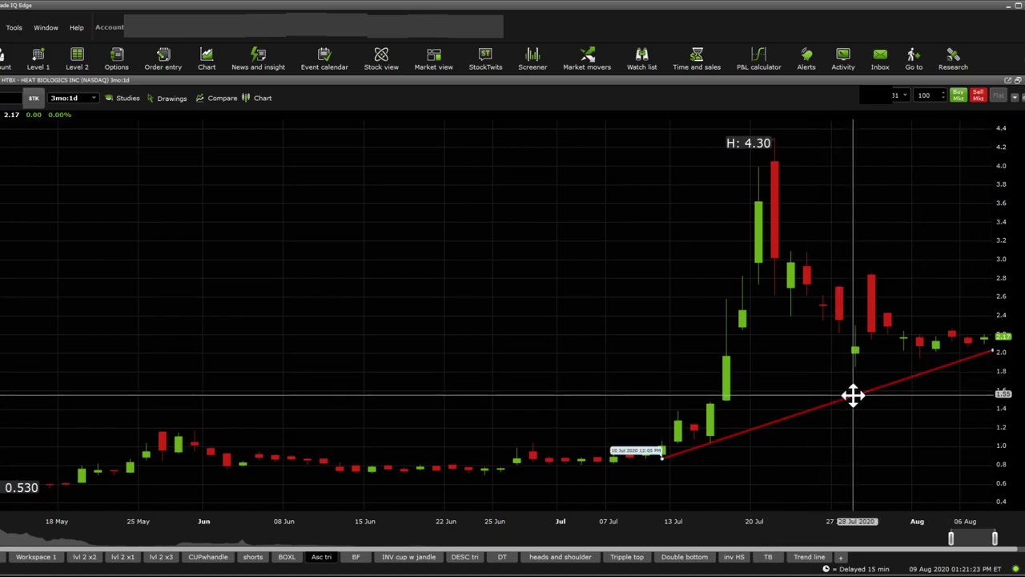
pyautogui.press('Delete')
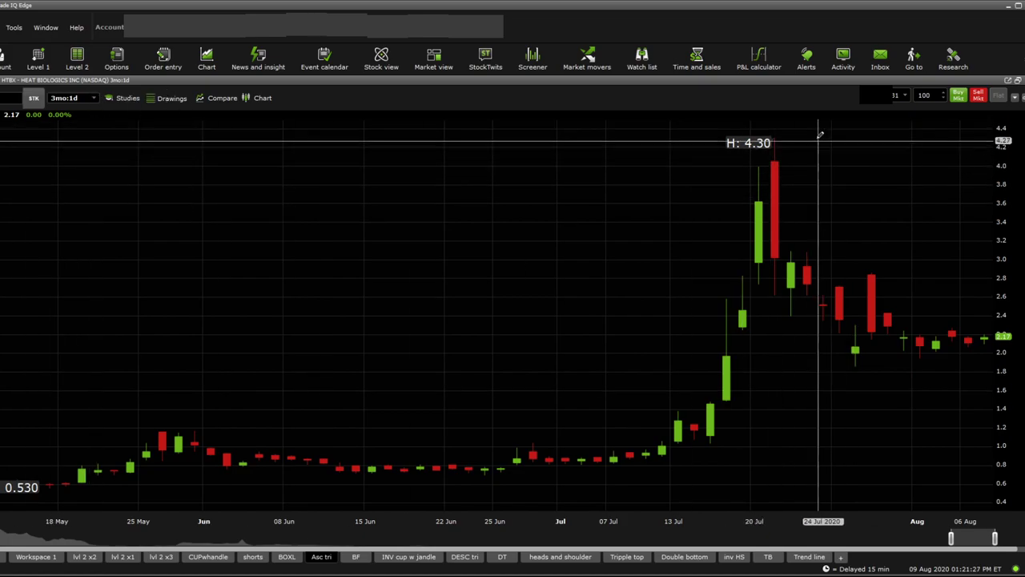
# Draw a Fibonacci retracement from the 4.30 high to about 0.68, delete it, and try Fibonacci arcs from that high to the 28 July low.
pyautogui.moveTo(814, 134)
pyautogui.mouseDown()
pyautogui.moveTo(763, 458)
pyautogui.moveTo(770, 472)
pyautogui.mouseUp()
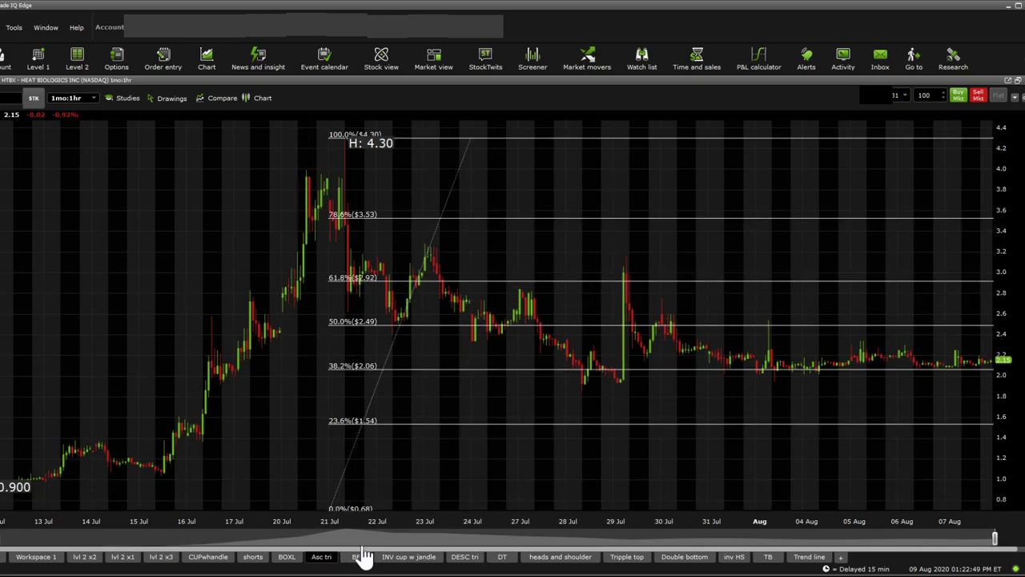
pyautogui.click(725, 425)
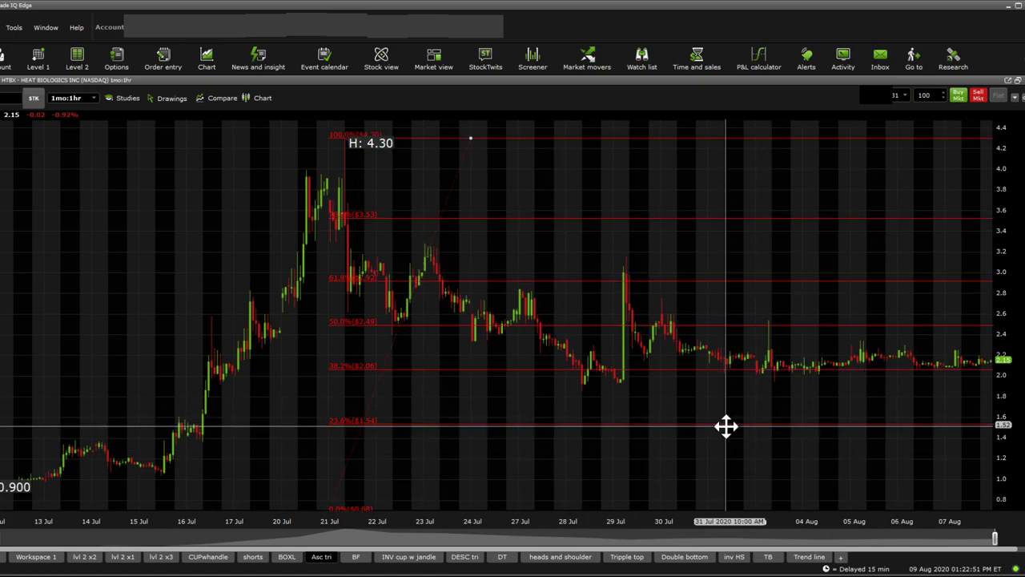
pyautogui.press('Delete')
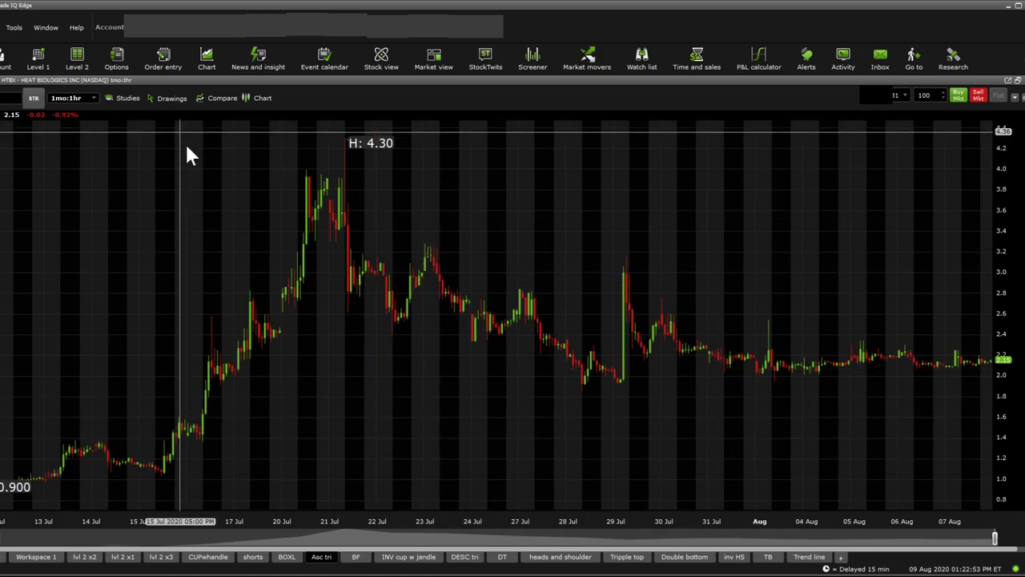
pyautogui.click(346, 142)
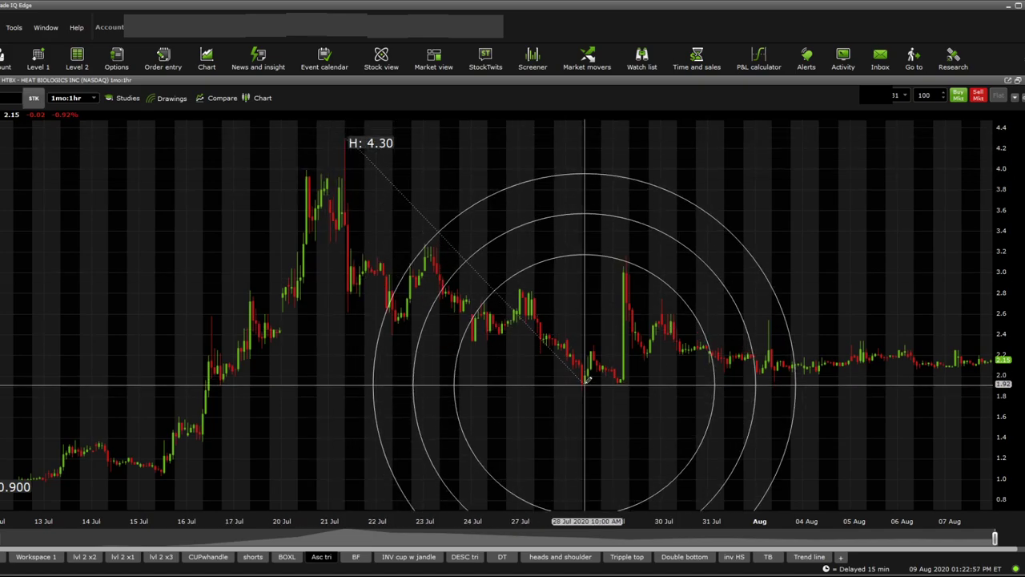
pyautogui.press('Escape')
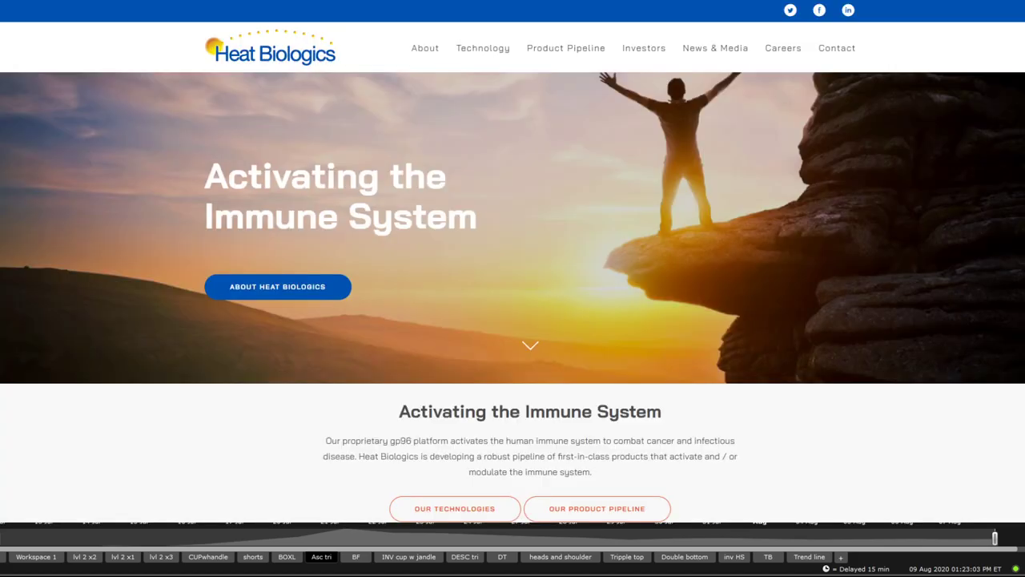
# Look through the Latest News on the Heat Biologics home page, and switch to the 13F and Fund Filings page on Fintel.
pyautogui.scroll(-5, 447, 108)
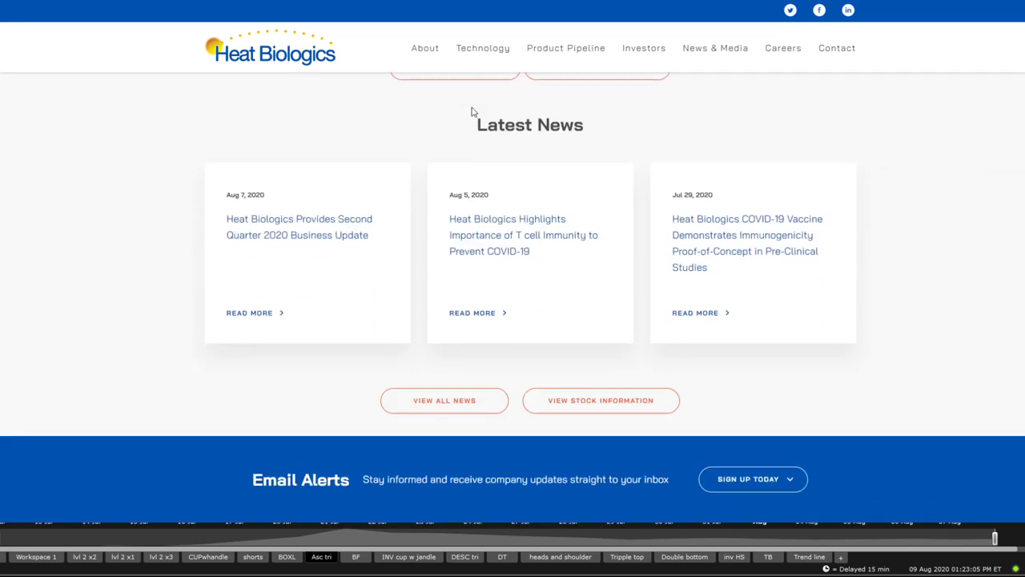
pyautogui.hotkey('ctrl', 'Tab')
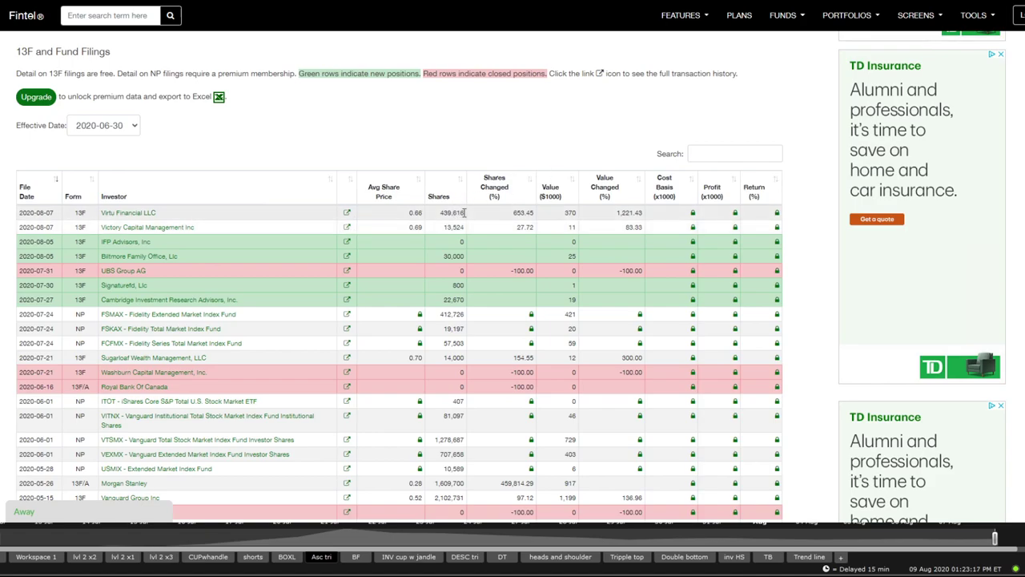
# Examine the share counts of the latest filers in the 13F and Fund Filings table, from Virtu Financial to Cambridge Investment Research Advisors.
pyautogui.scroll(1, 453, 214)
pyautogui.moveTo(448, 496); pyautogui.dragTo(437, 219)
pyautogui.doubleClick(439, 274)
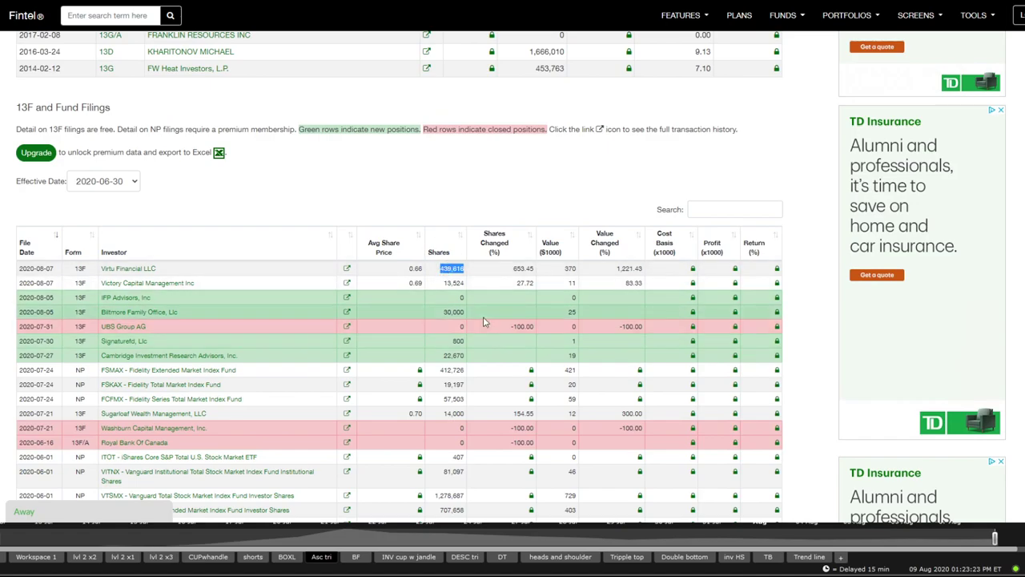
pyautogui.doubleClick(453, 283)
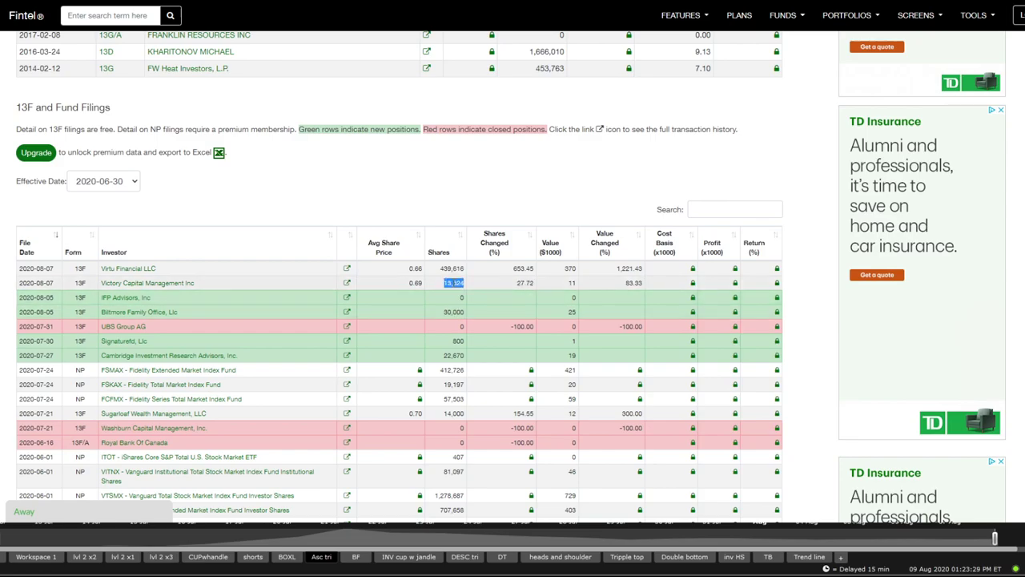
pyautogui.doubleClick(461, 312)
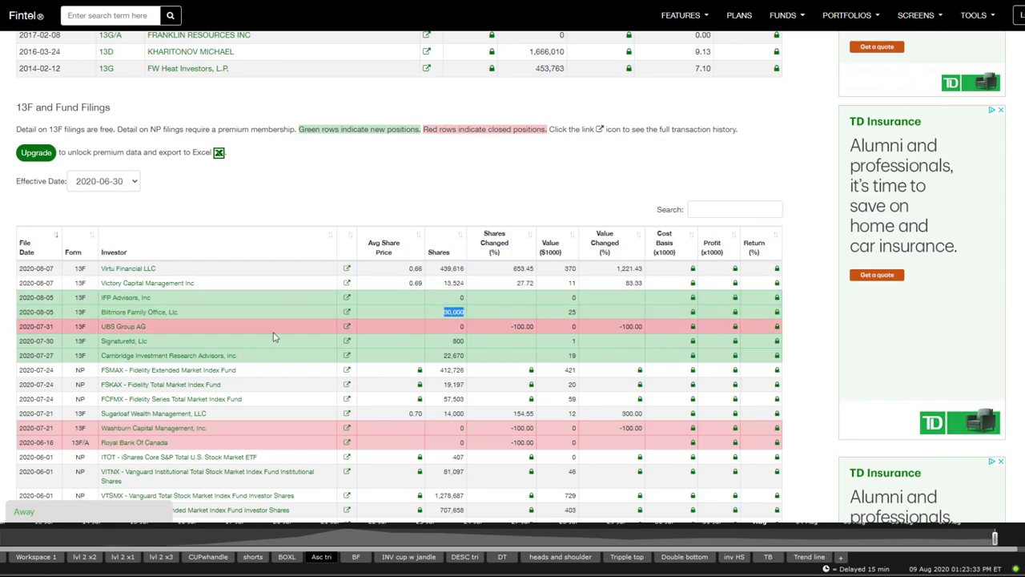
pyautogui.doubleClick(461, 297)
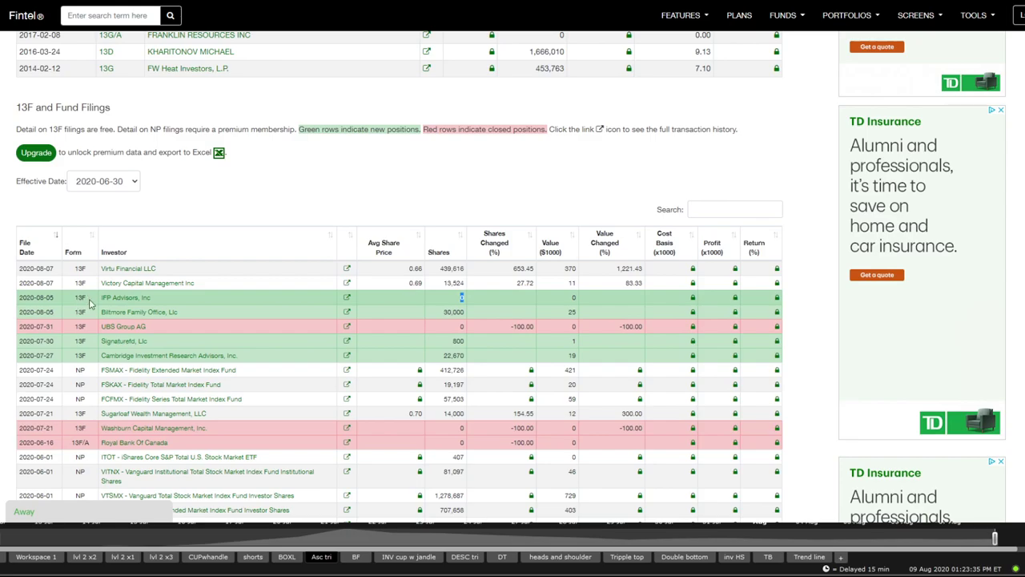
pyautogui.scroll(1, 518, 312)
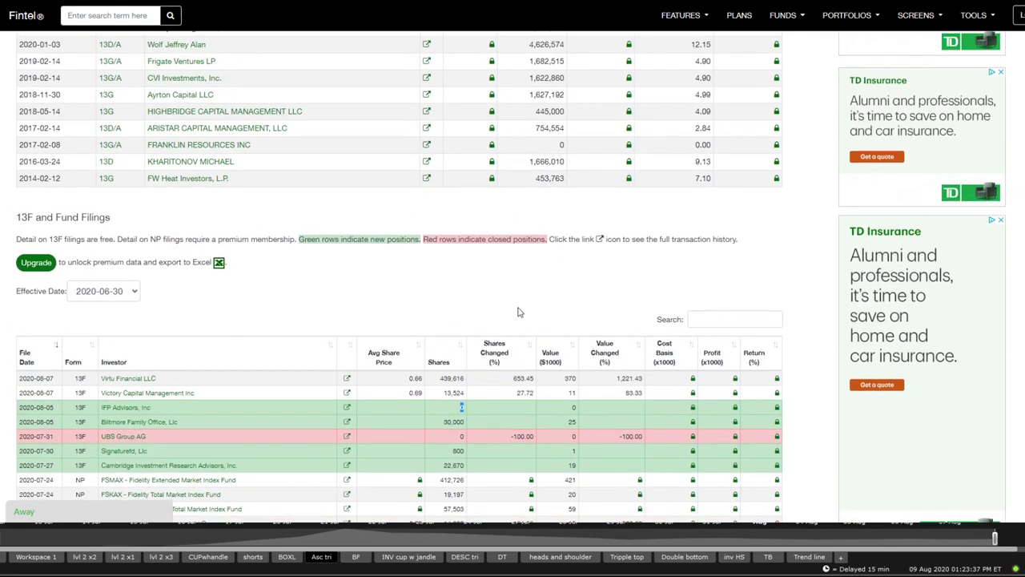
pyautogui.scroll(1, 518, 312)
pyautogui.scroll(-3, 506, 340)
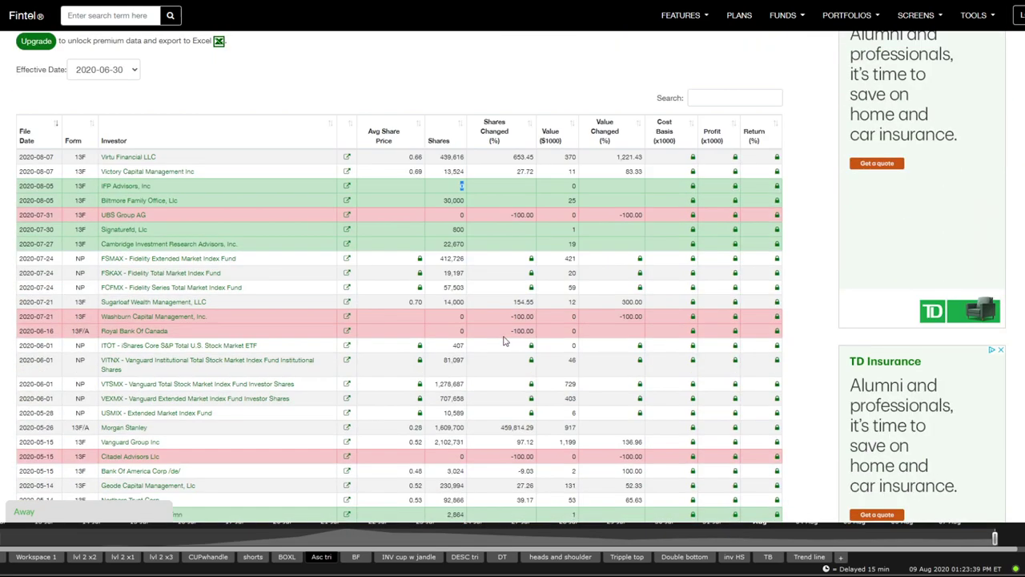
pyautogui.doubleClick(454, 244)
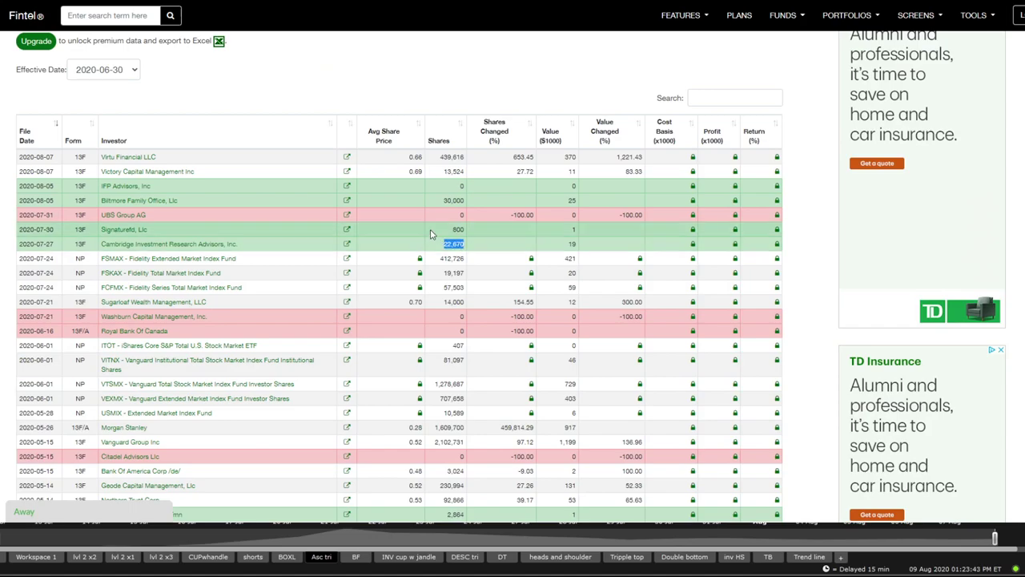
pyautogui.scroll(1, 122, 183)
pyautogui.scroll(2, 373, 256)
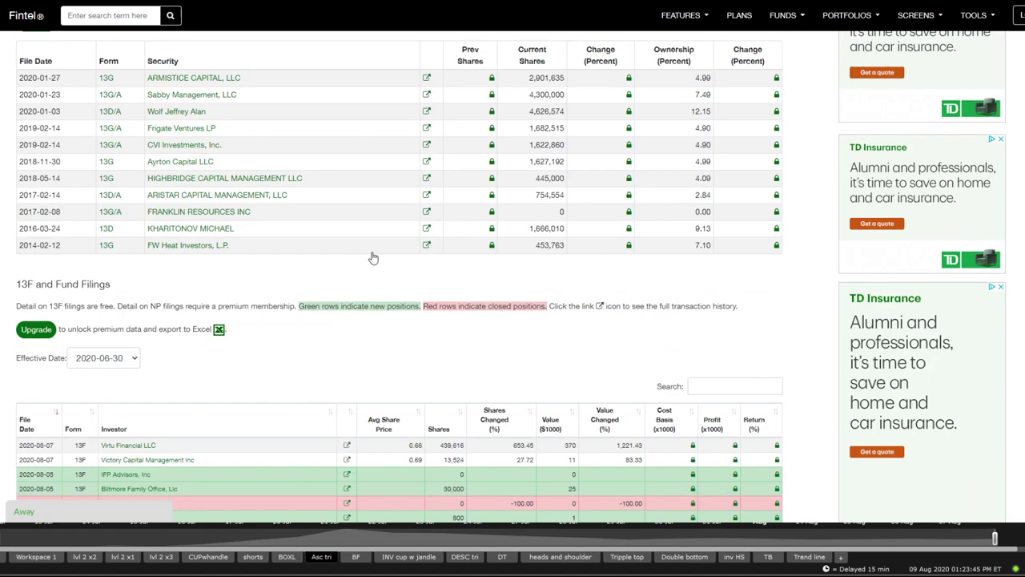
pyautogui.scroll(-2, 373, 256)
# Read Item 7.01 of the July 29, 2020 Form 8-K, highlighting the phrases on restricted T-cells and antibody-supporting CD4+.
pyautogui.hotkey('alt', 'Left')
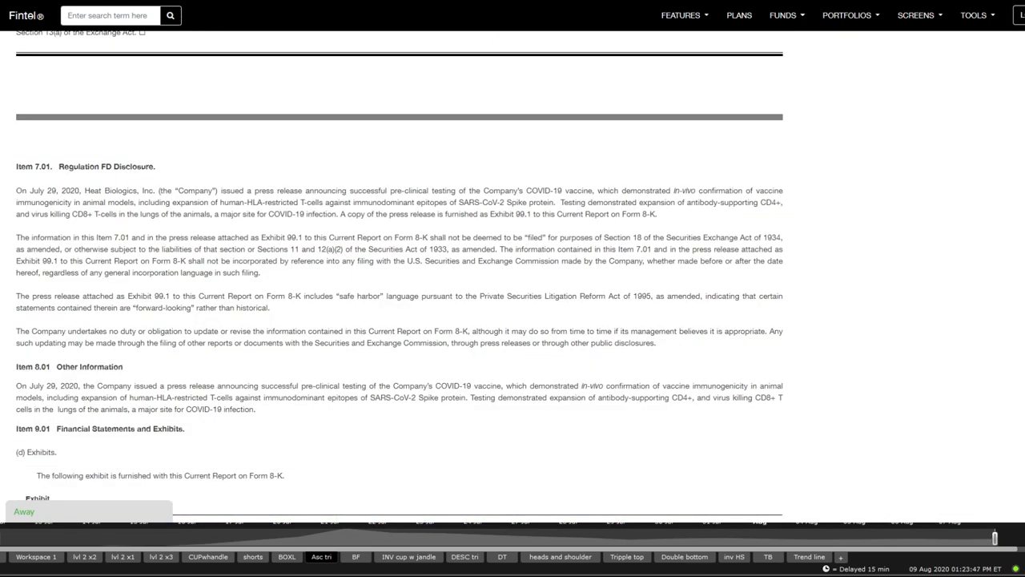
pyautogui.scroll(2, 423, 238)
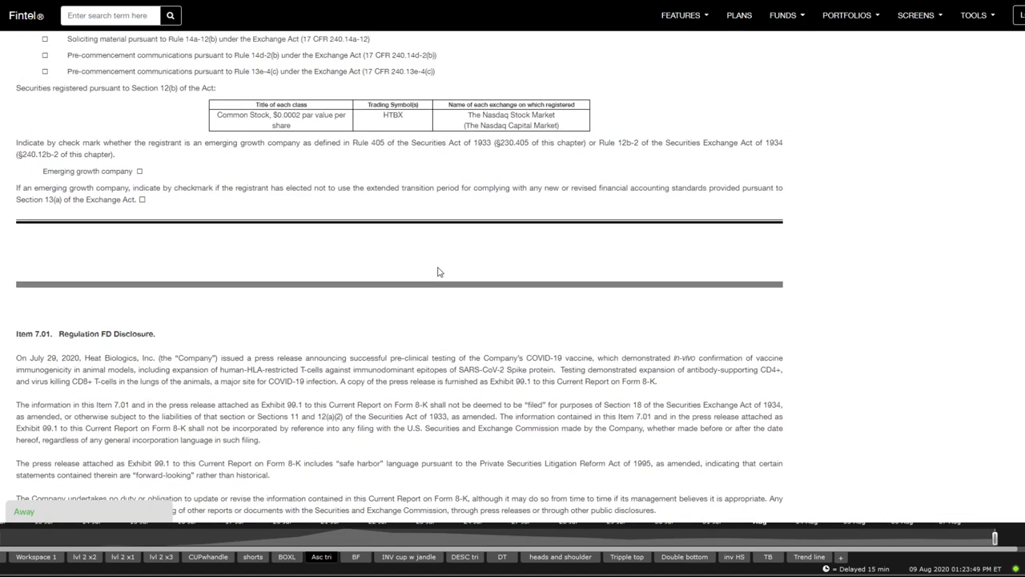
pyautogui.scroll(-1, 441, 345)
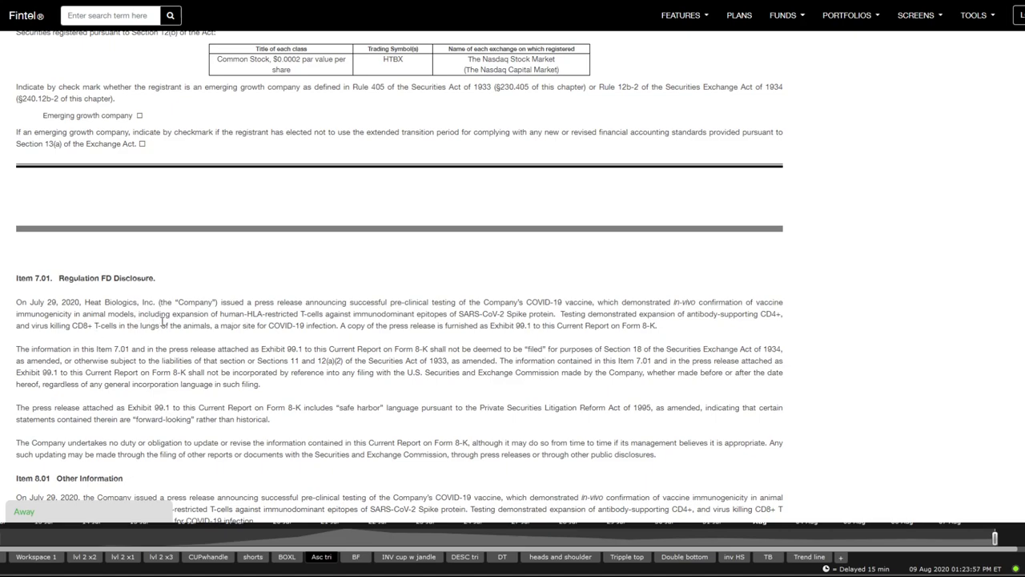
pyautogui.moveTo(265, 314); pyautogui.dragTo(308, 314)
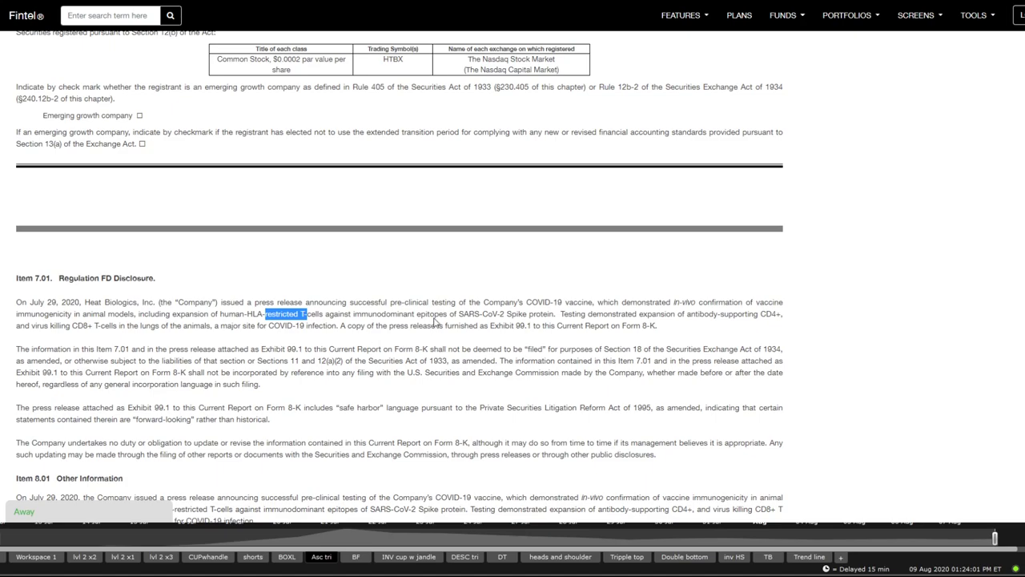
pyautogui.click(480, 314)
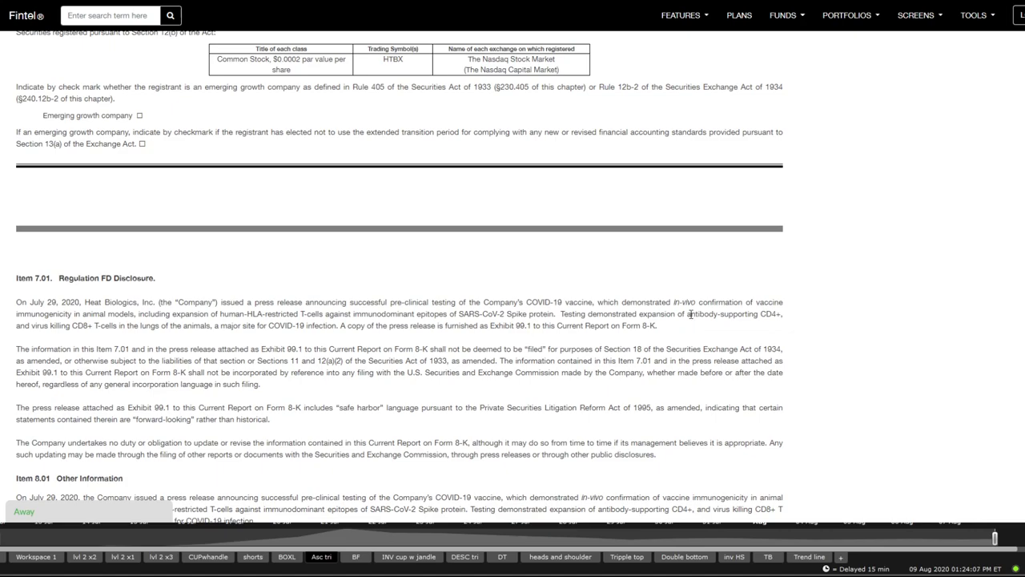
pyautogui.moveTo(691, 314); pyautogui.dragTo(781, 313)
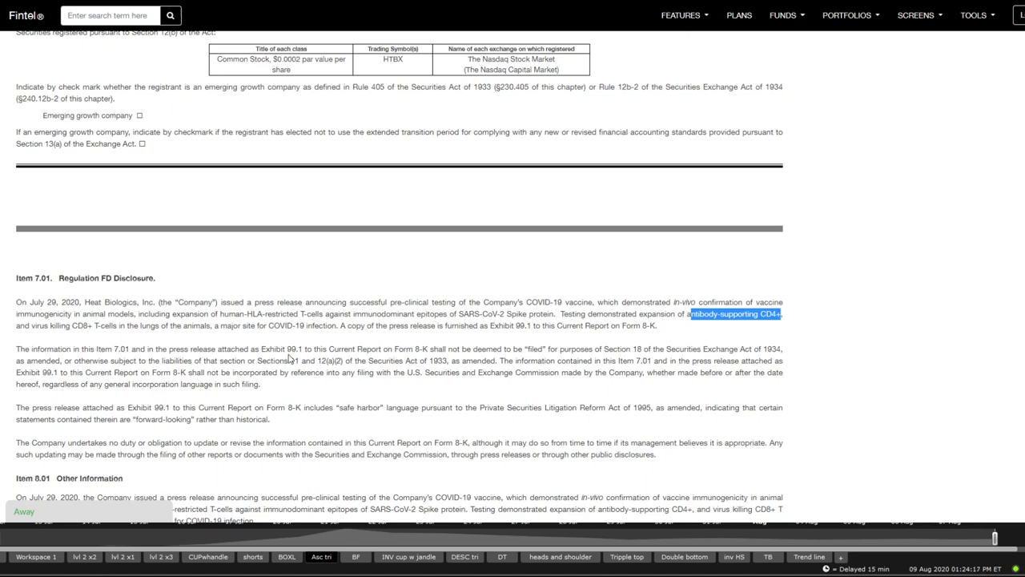
pyautogui.scroll(-3, 290, 359)
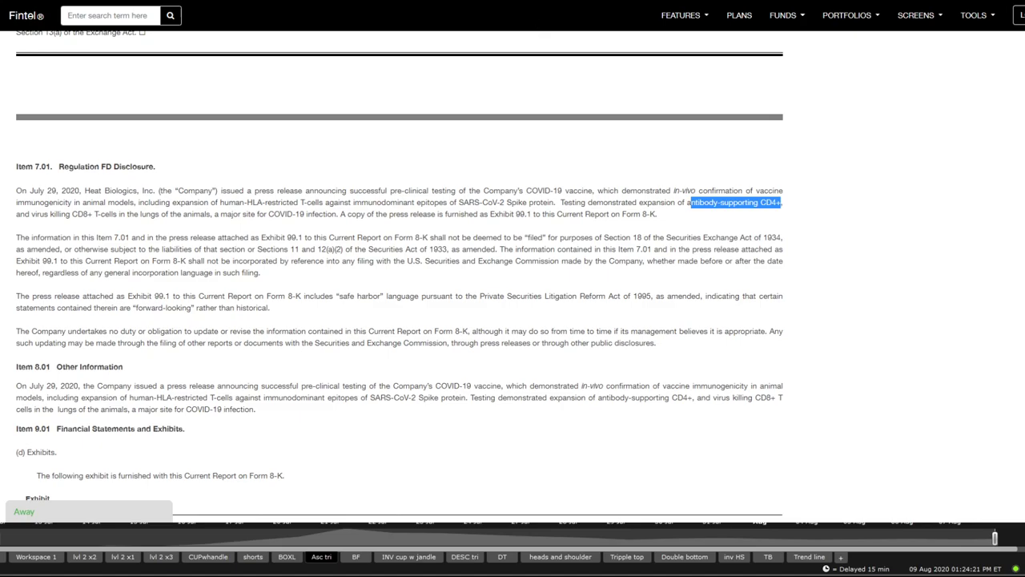
# Open the Notice of Annual Meeting of Stockholders and highlight the additional 15,000,000 shares in the Stock Incentive Plan amendment.
pyautogui.click(534, 0)
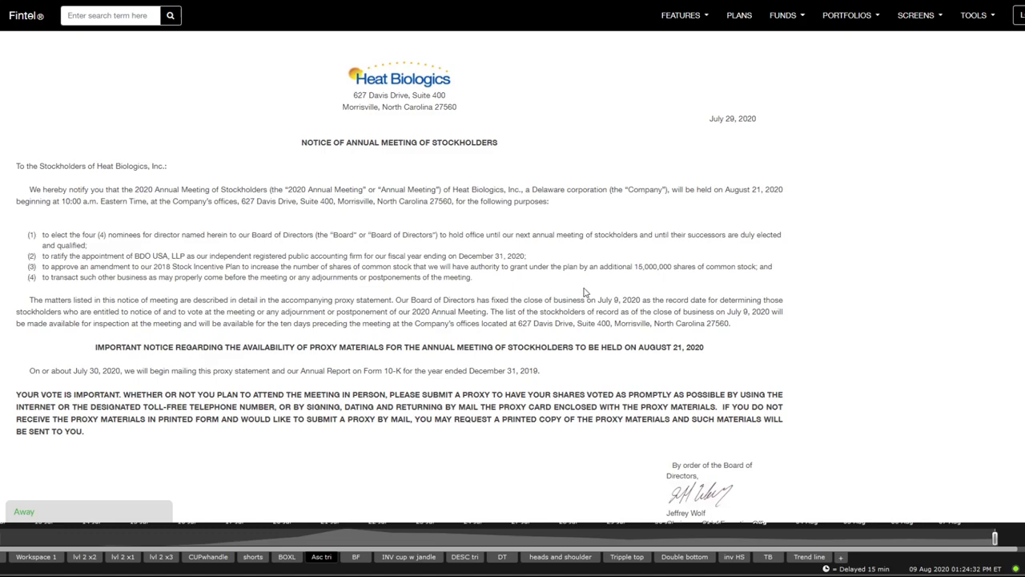
pyautogui.moveTo(638, 266); pyautogui.dragTo(675, 265)
# Review the second quarter 2020 business update, highlighting the loss from operations and net loss for the three months ended June 30, 2020.
pyautogui.hotkey('alt', 'Left')
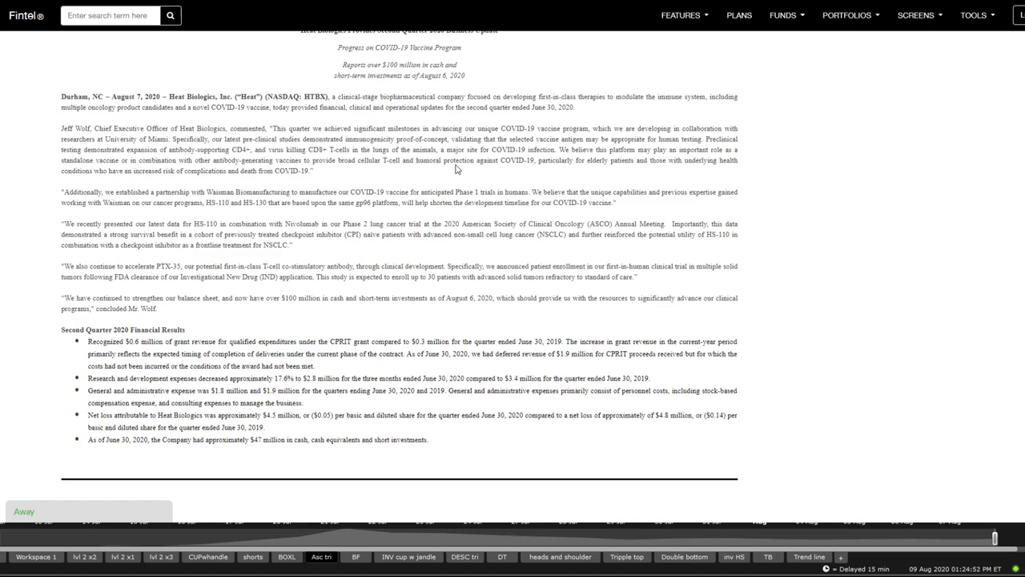
pyautogui.scroll(-5, 450, 210)
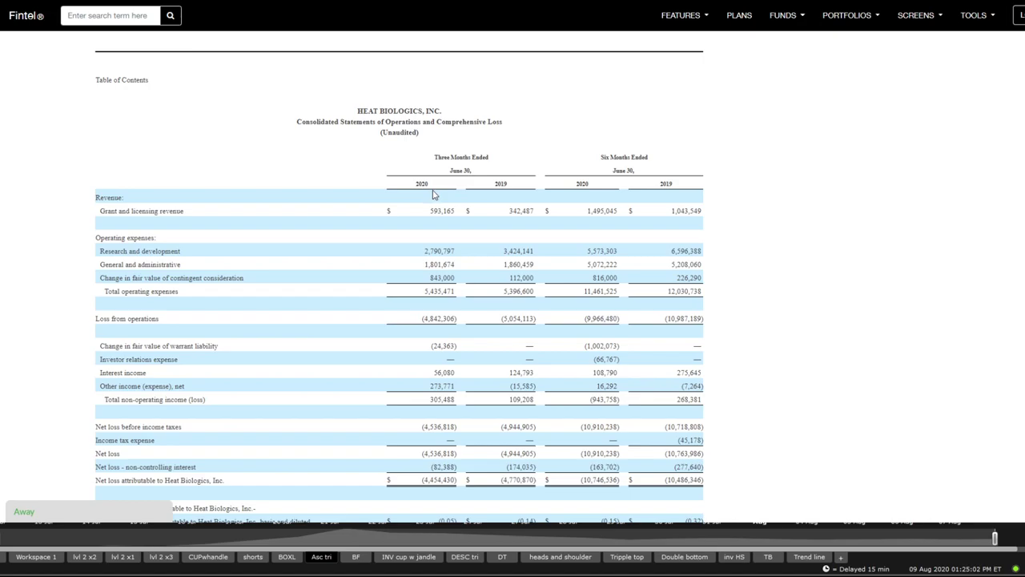
pyautogui.scroll(-1, 450, 264)
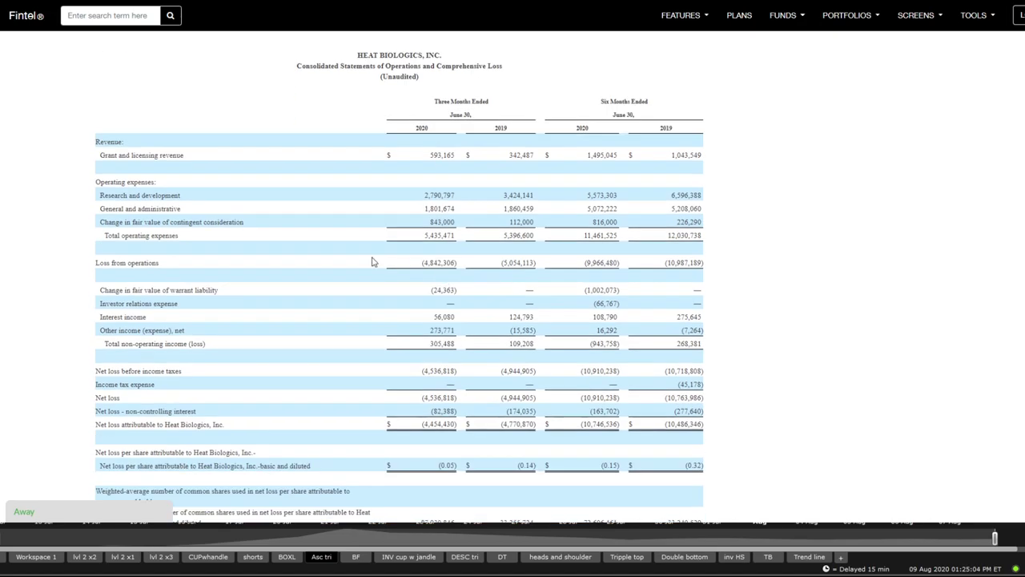
pyautogui.scroll(-3, 383, 254)
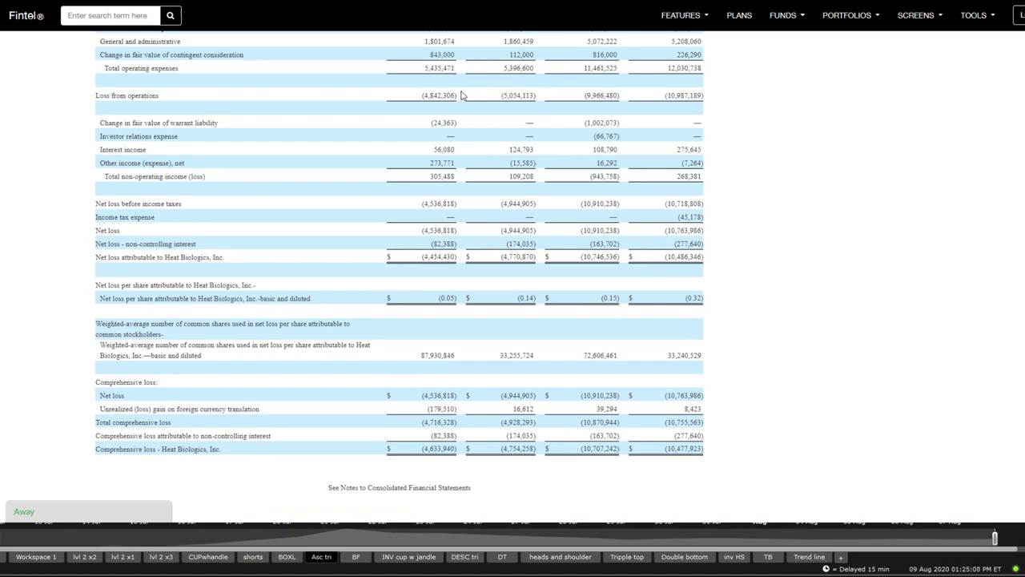
pyautogui.moveTo(459, 95); pyautogui.dragTo(410, 94)
pyautogui.tripleClick(464, 395)
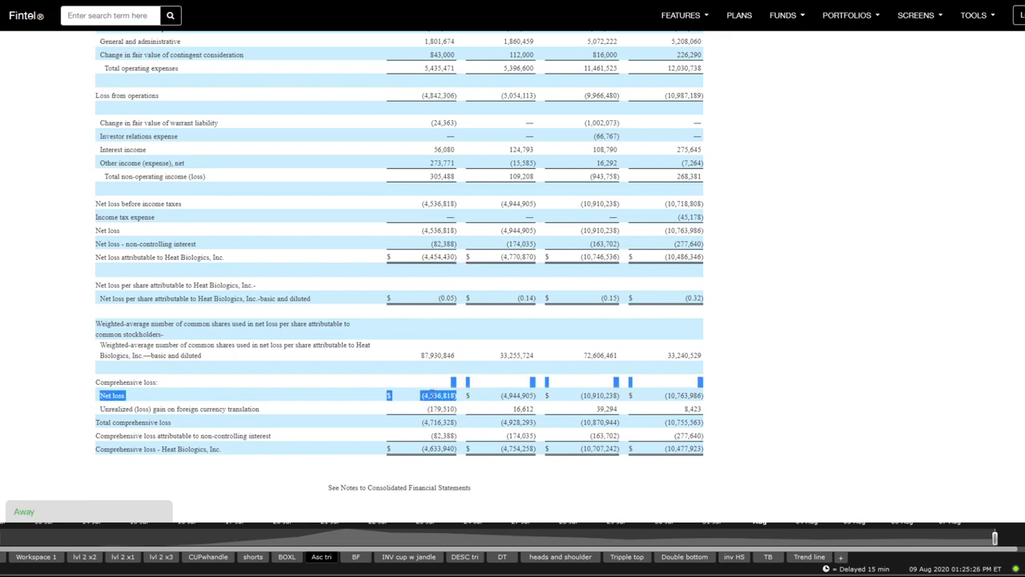
# Examine the comprehensive loss rows for the three and six month periods and the start of the Consolidated Statements of Stockholders' Equity.
pyautogui.click(497, 395)
pyautogui.scroll(-5, 491, 270)
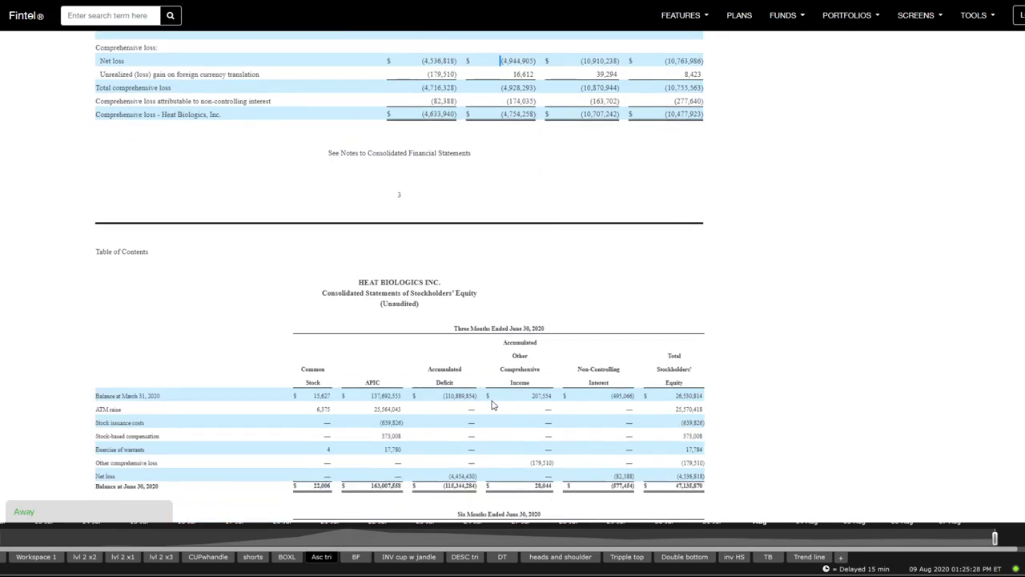
pyautogui.scroll(3, 492, 406)
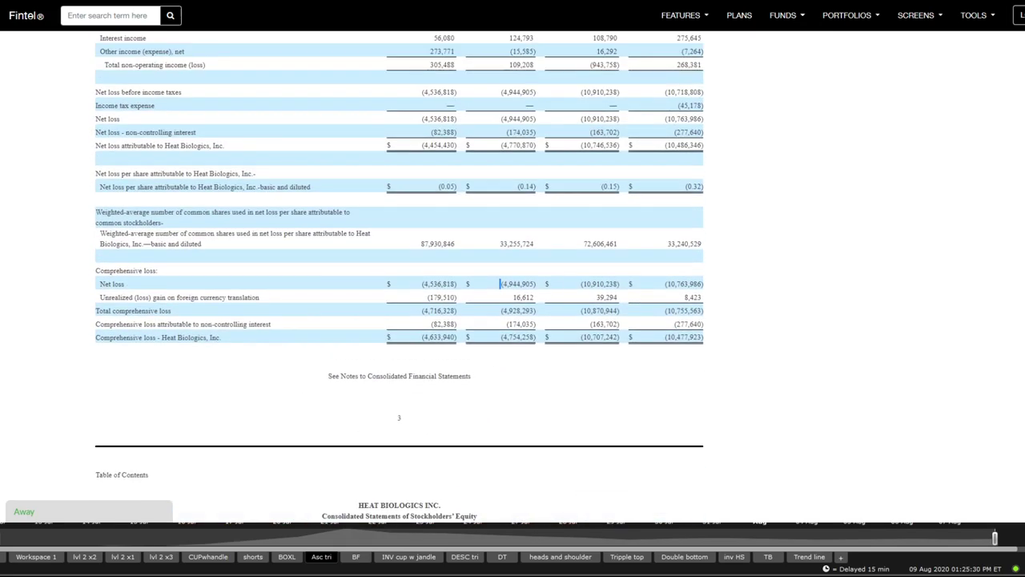
# Switch to Workspace 1 in Questrade IQ Edge and widen the earnings calendar's Date announced, Timeframe and Description columns to show their full entries.
pyautogui.hotkey('alt', 'Tab')
pyautogui.click(35, 556)
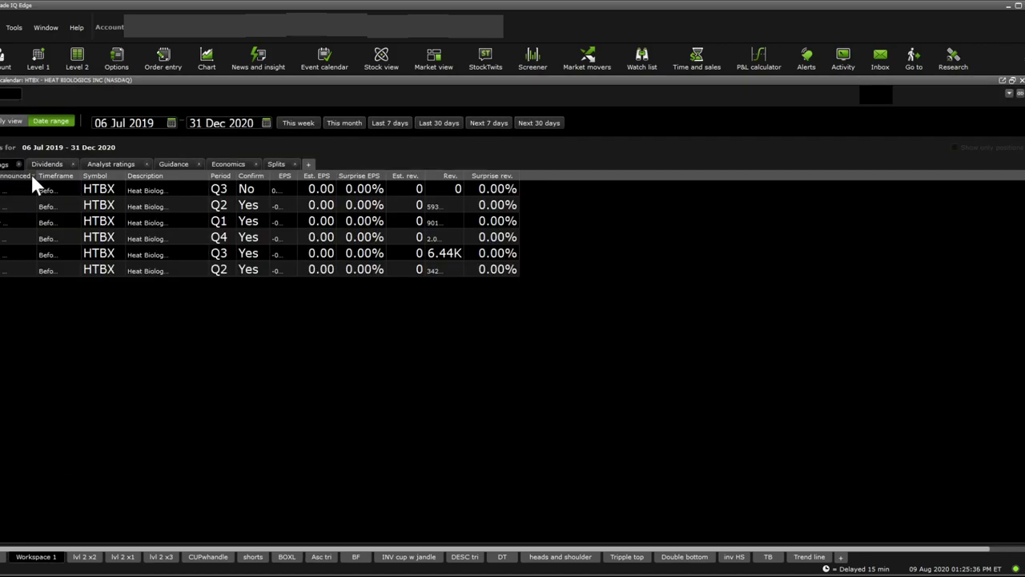
pyautogui.moveTo(33, 175); pyautogui.dragTo(65, 176)
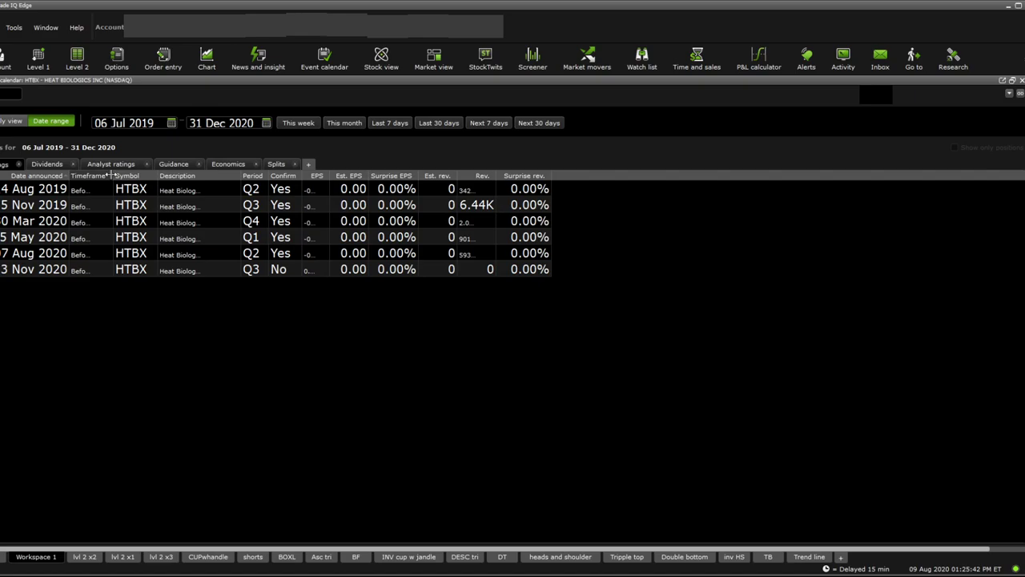
pyautogui.moveTo(110, 176); pyautogui.dragTo(134, 176)
pyautogui.moveTo(262, 175); pyautogui.dragTo(268, 175)
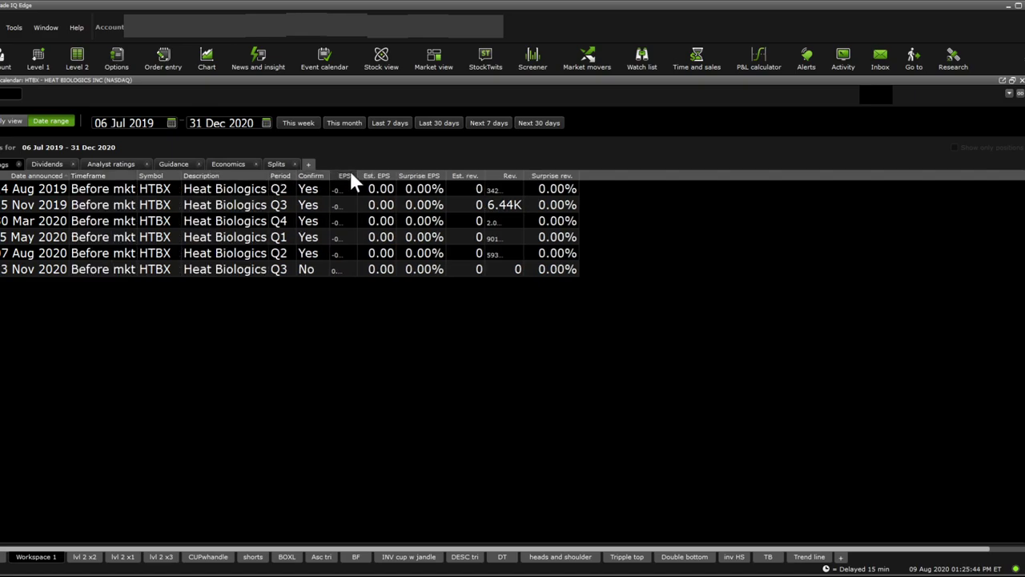
# Widen the EPS and Rev. columns to show full values, and sort the HTBX earnings by date announced, oldest first.
pyautogui.moveTo(357, 169); pyautogui.dragTo(365, 168)
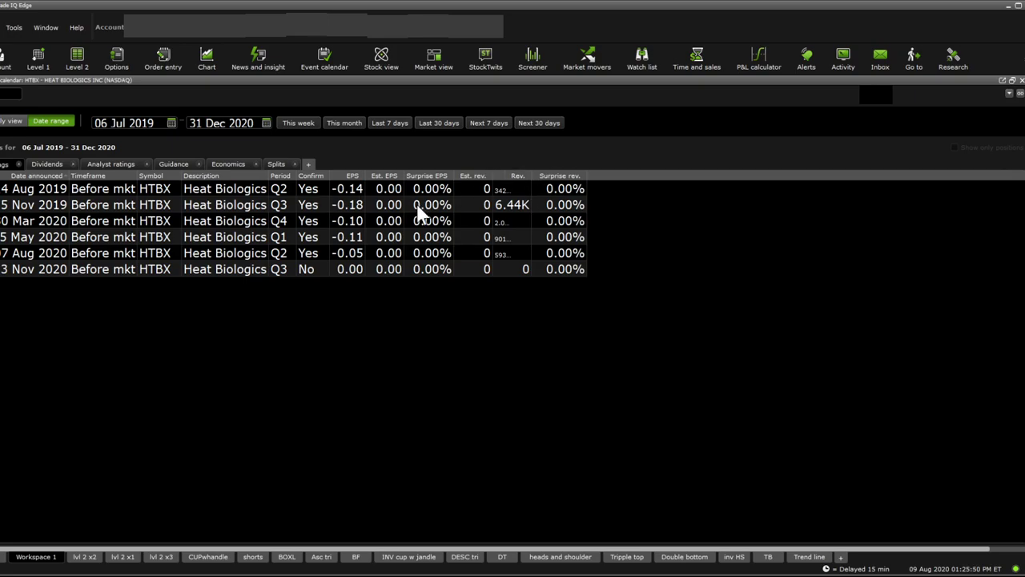
pyautogui.doubleClick(533, 176)
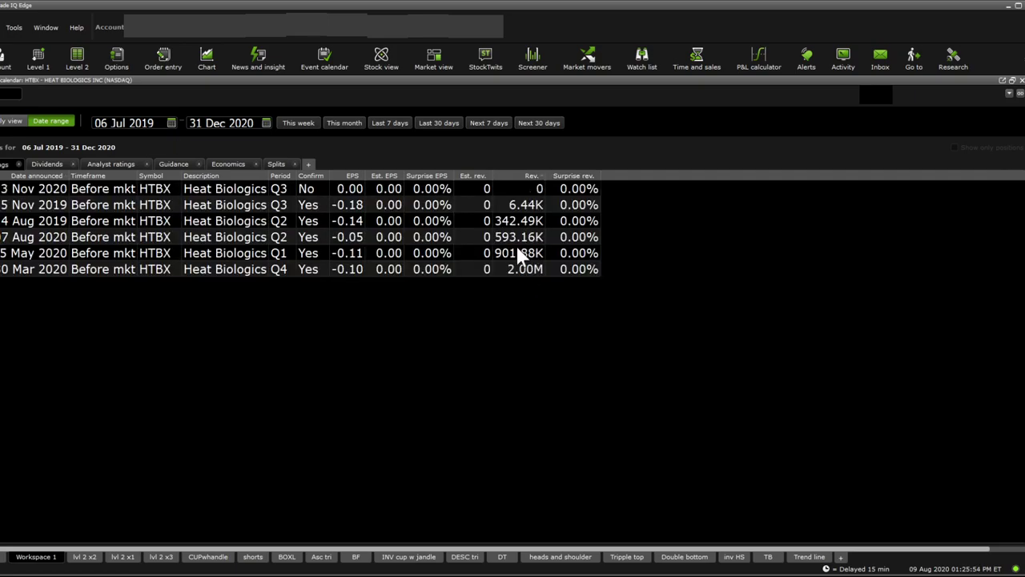
pyautogui.click(16, 176)
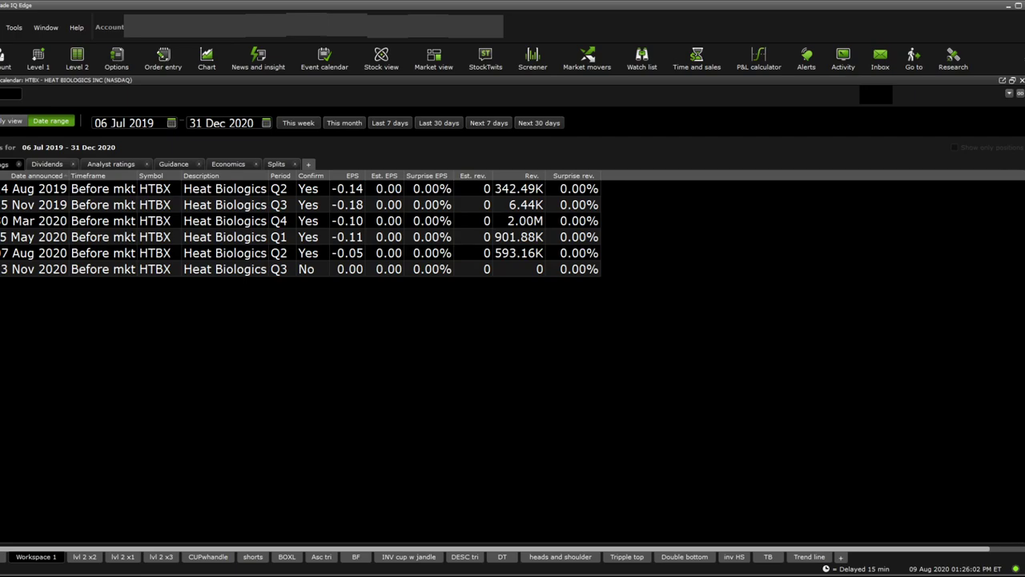
# Return to the HTBX one-month hourly chart in the Asc tri workspace.
pyautogui.click(321, 557)
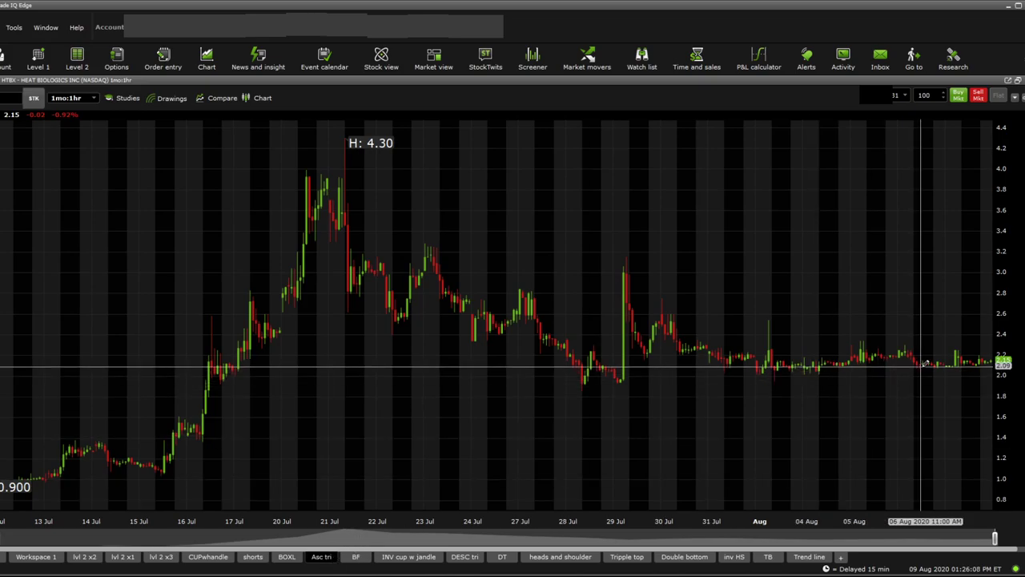